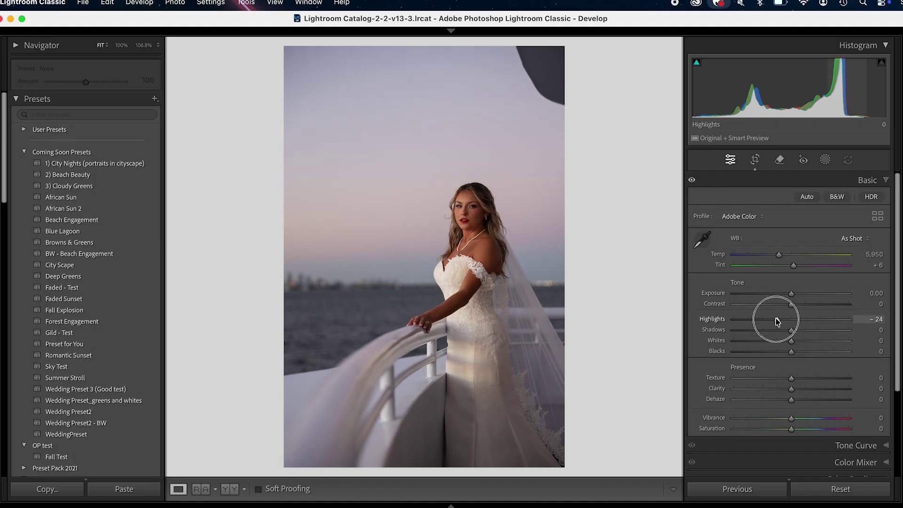
- Adjust the bride photo's basic tone and presence sliders and sample the white balance from her dress
drag(778, 321, 772, 351)
mouse_move(791, 304)
mouse_down()
mouse_move(778, 304)
mouse_move(794, 294)
mouse_up()
click(701, 239)
click(482, 297)
drag(791, 389, 782, 390)
- Test manual luminance noise reduction at 51, reset it, and enable Denoise for the photo
click(866, 180)
click(864, 249)
click(791, 396)
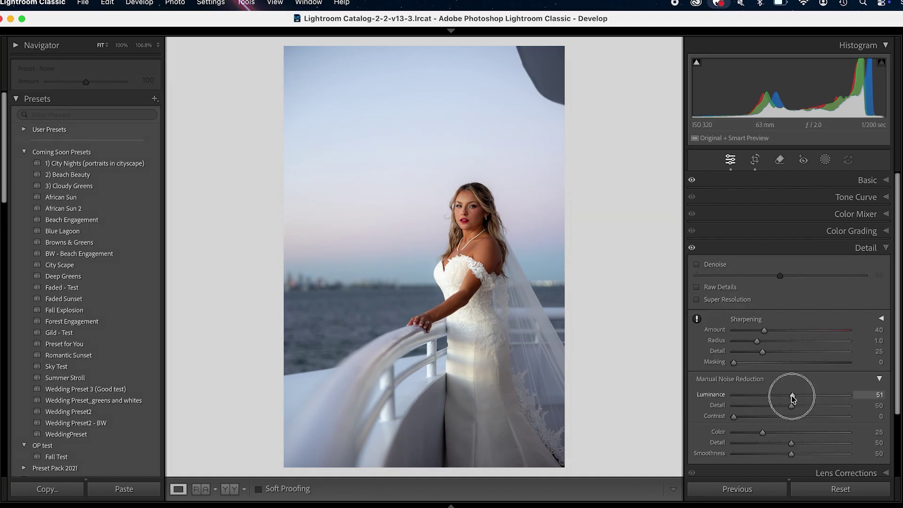
drag(740, 365, 802, 362)
click(848, 248)
click(848, 248)
double_click(802, 362)
double_click(792, 395)
click(705, 265)
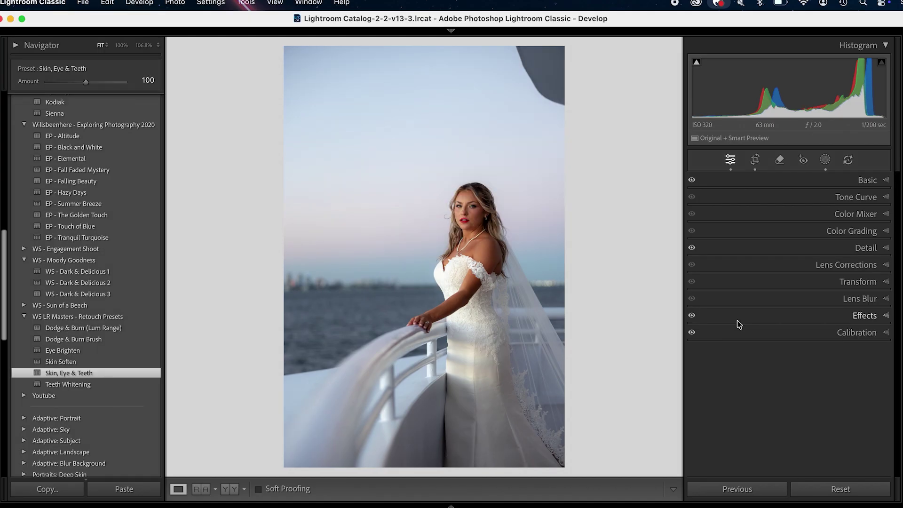
- Create a Select Subject mask and raise its exposure slightly, with clarity at 3 and sharpness at 13
click(827, 160)
click(750, 205)
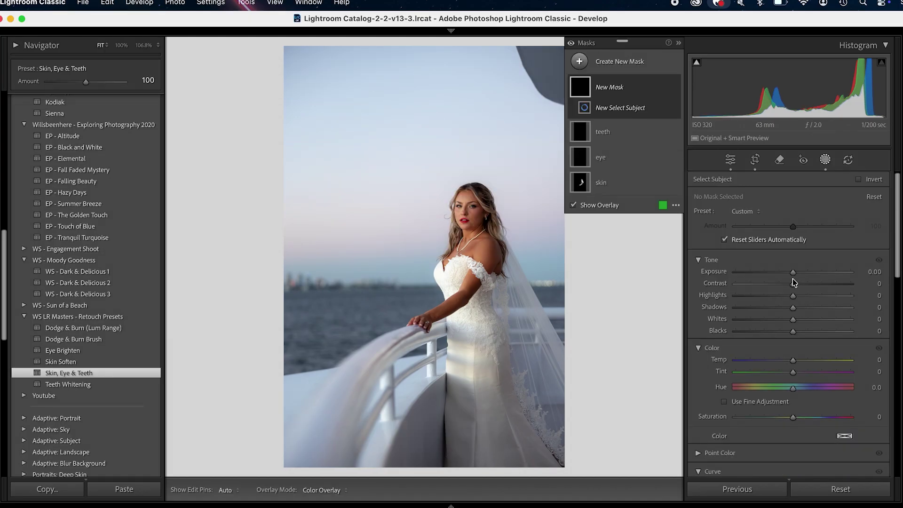
drag(792, 273, 795, 276)
scroll(795, 282, down, 10)
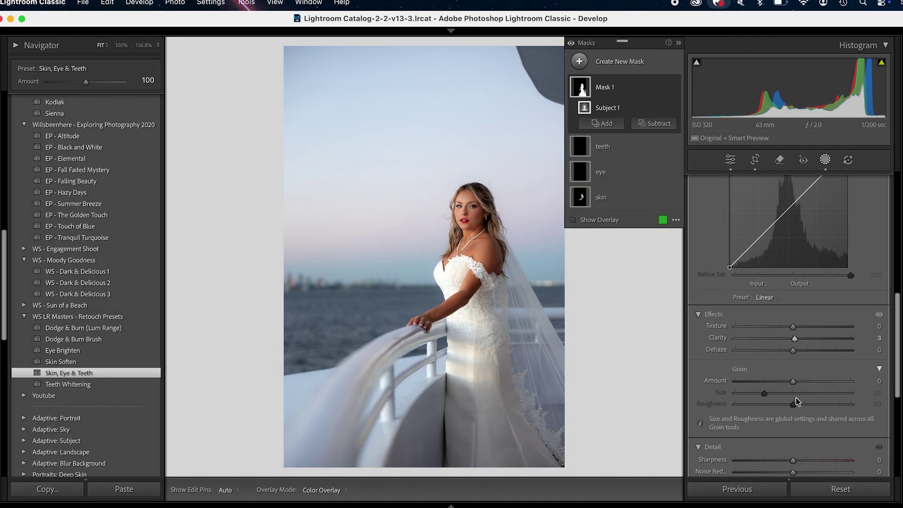
- Duplicate and invert the subject mask, warming the background's temperature and lowering its exposure
click(661, 85)
click(710, 167)
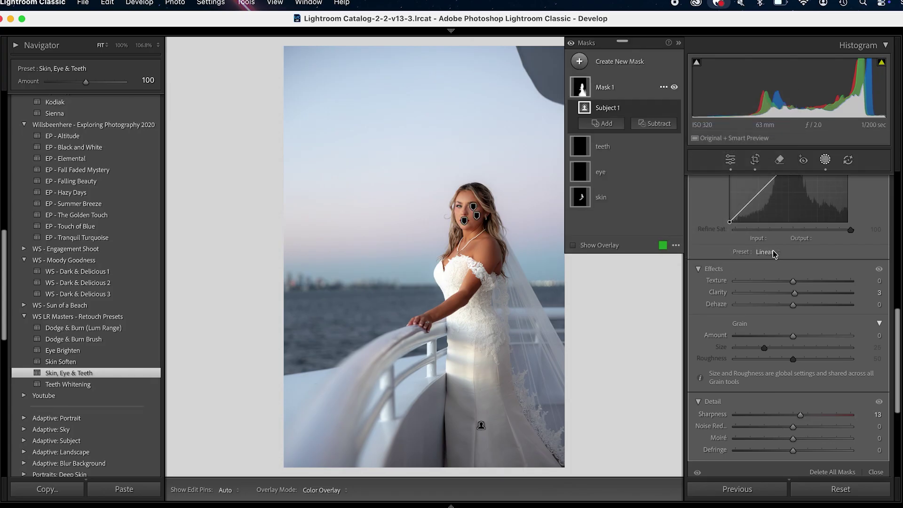
scroll(788, 350, up, 10)
drag(792, 360, 801, 360)
drag(793, 272, 786, 264)
scroll(753, 358, down, 10)
drag(793, 387, 784, 387)
scroll(784, 387, up, 10)
- Add a large radial gradient mask over the sky and water at the photo's left edge and hide its overlay
key(shift+m)
drag(404, 235, 404, 327)
drag(405, 256, 272, 204)
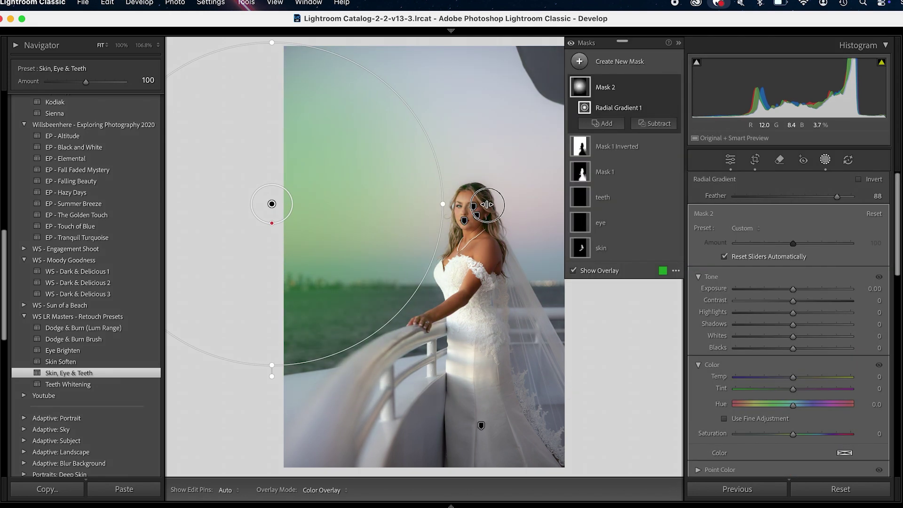
drag(487, 204, 506, 204)
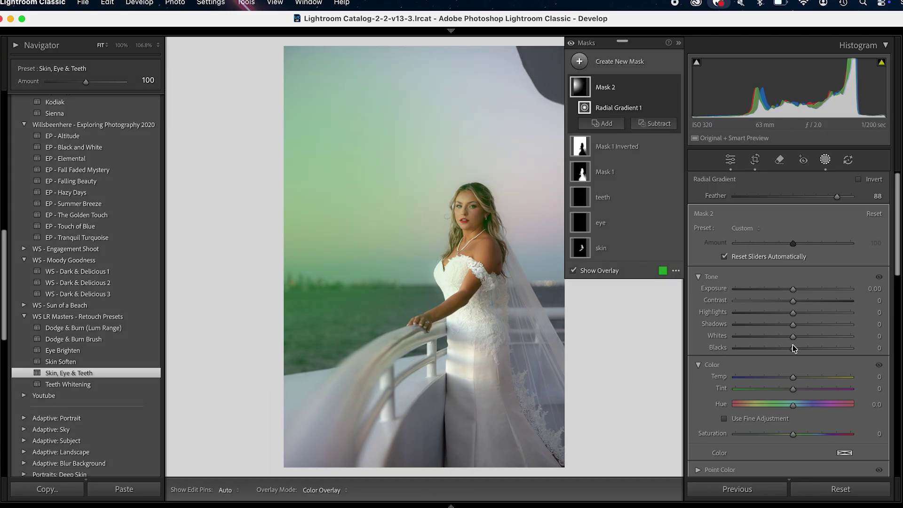
key(o)
scroll(795, 353, down, 10)
scroll(790, 366, up, 10)
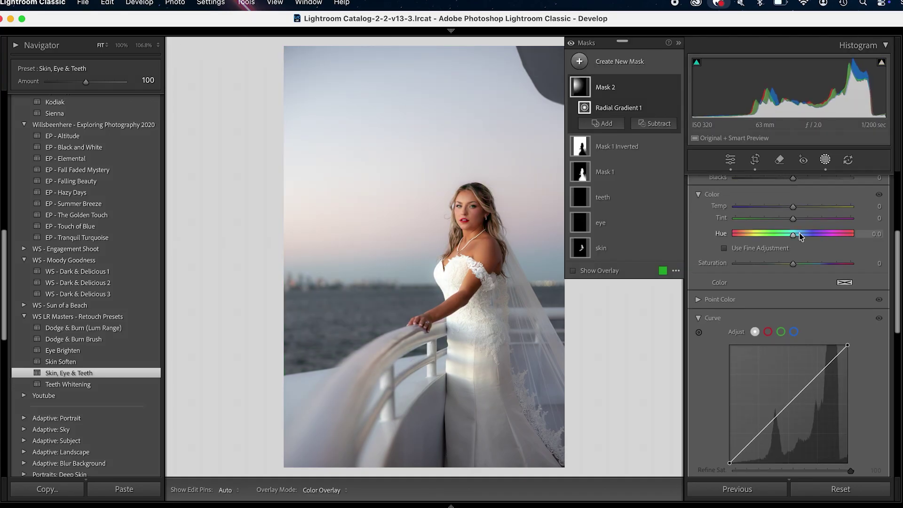
- Add a linear gradient mask rising from the lower part of the photo and set its exposure to −0.39
key(m)
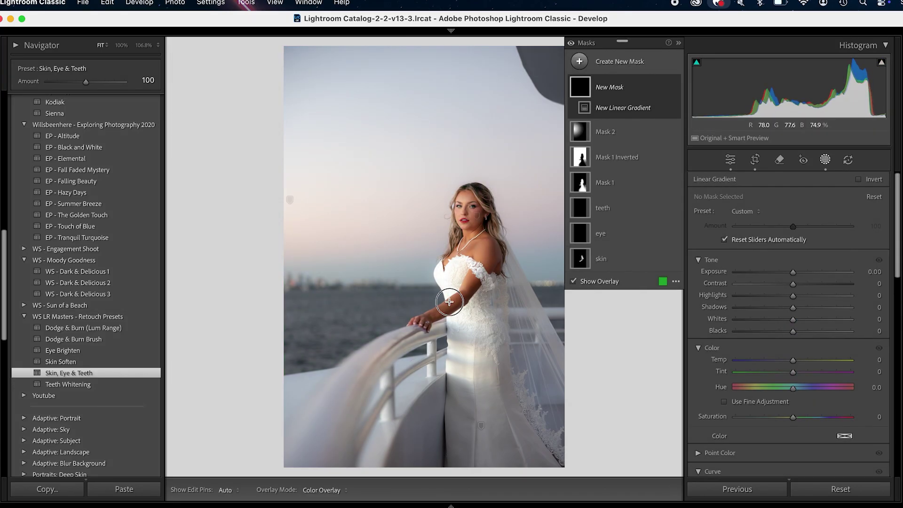
drag(449, 301, 448, 260)
drag(793, 272, 783, 273)
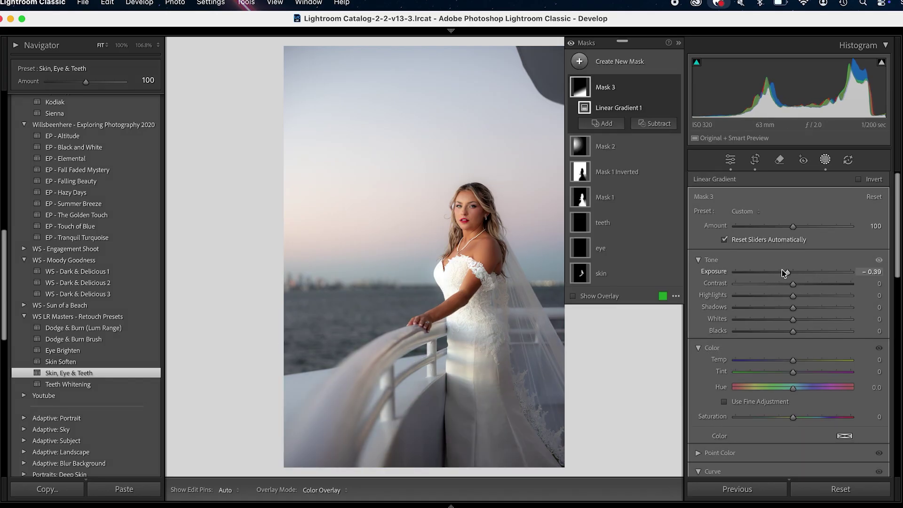
- Shape the photo's tone curve with shadow and midtone points and lift its black point
click(730, 159)
click(856, 196)
drag(759, 317, 758, 320)
drag(795, 283, 795, 280)
drag(728, 347, 729, 338)
click(855, 196)
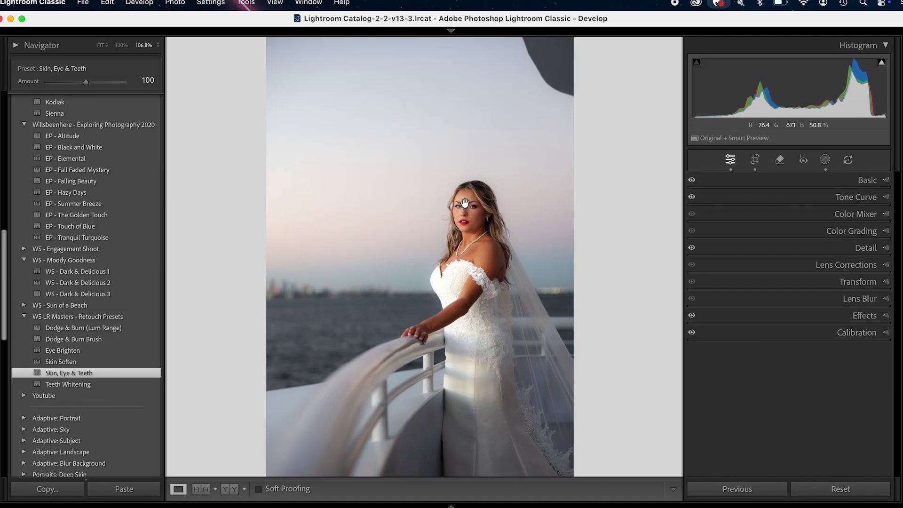
- Check the bride's face up close and warm the photo's overall white balance temperature
click(465, 204)
click(466, 205)
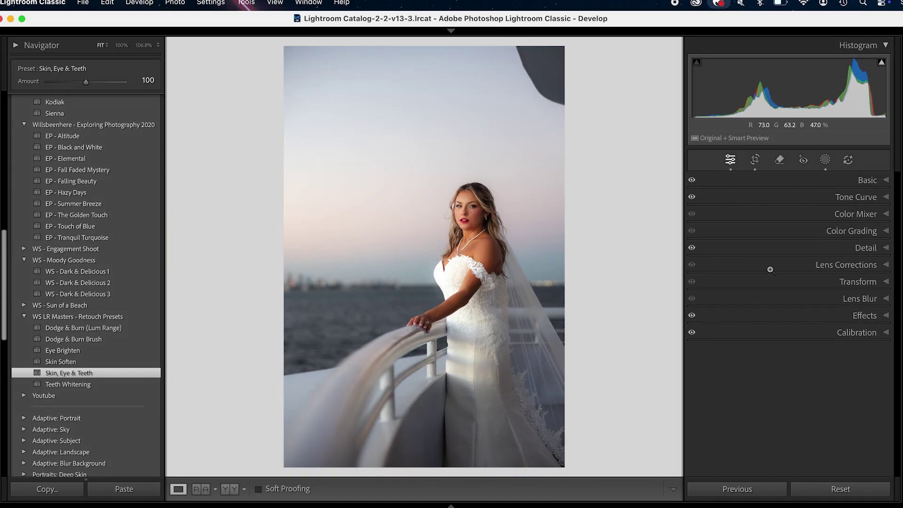
click(831, 180)
drag(770, 255, 790, 281)
- Set the orange luminance to +7 and lower the blue saturation in the Color Mixer
scroll(775, 258, down, 4)
click(847, 363)
click(809, 239)
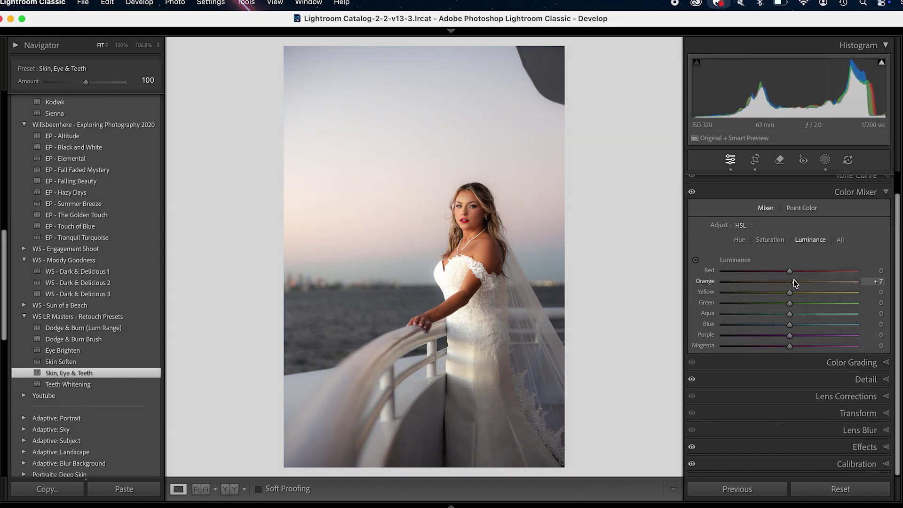
click(769, 241)
mouse_move(790, 325)
mouse_down()
mouse_move(815, 325)
mouse_move(783, 324)
mouse_up()
- Show the Color Mixer's hue sliders and compare the edited photo with its original version
click(739, 240)
key(backslash)
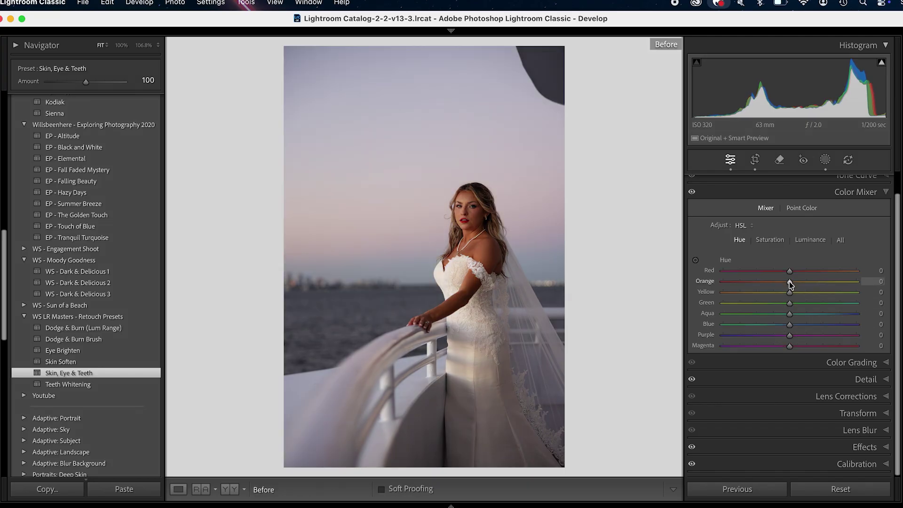
key(backslash)
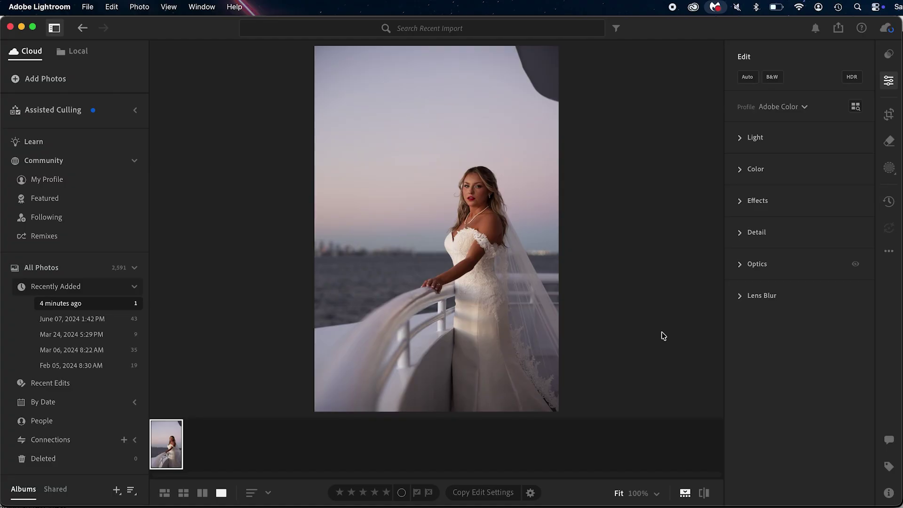
- In Adobe Lightroom, set exposure to +0.16, contrast −22, highlights −32, shadows +38, whites +50 and blacks −33
click(739, 137)
drag(804, 172, 805, 173)
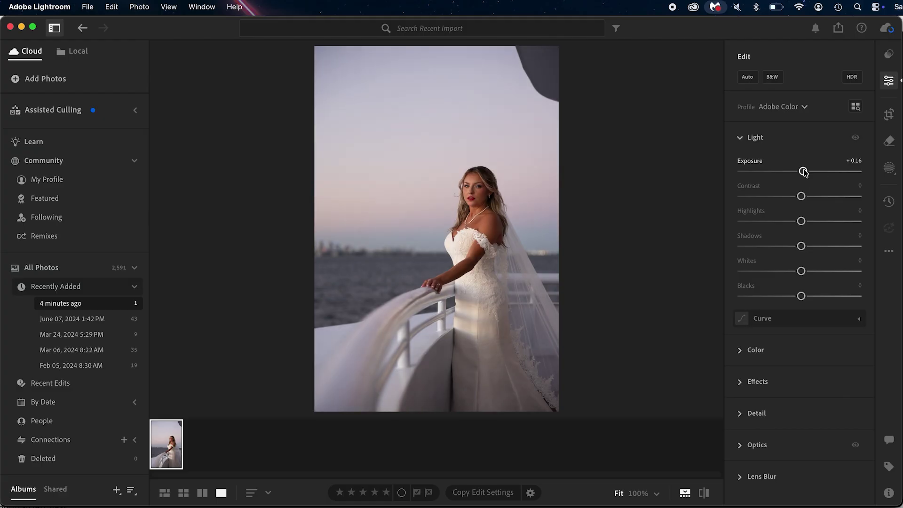
drag(801, 221, 782, 296)
key(alt)
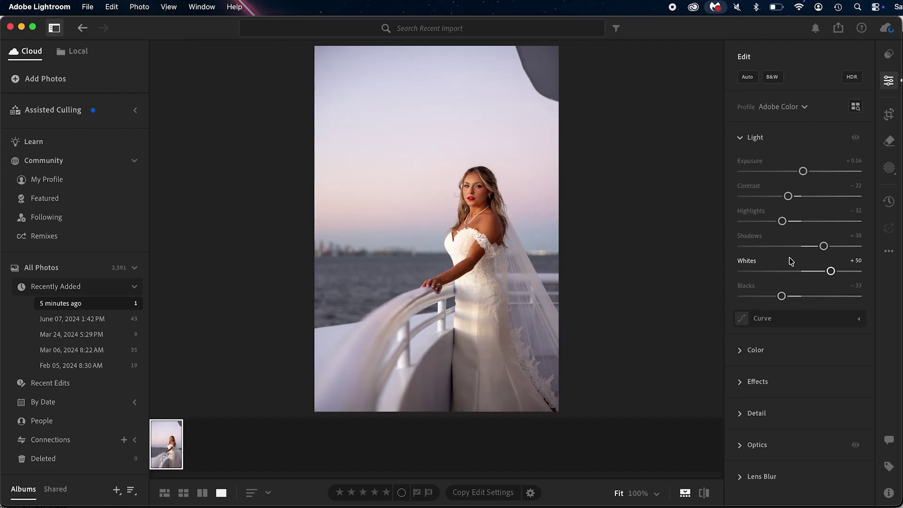
- Shape the tone curve with shadow and midtone points and lift the black point to an output of 3.5
click(783, 318)
click(736, 365)
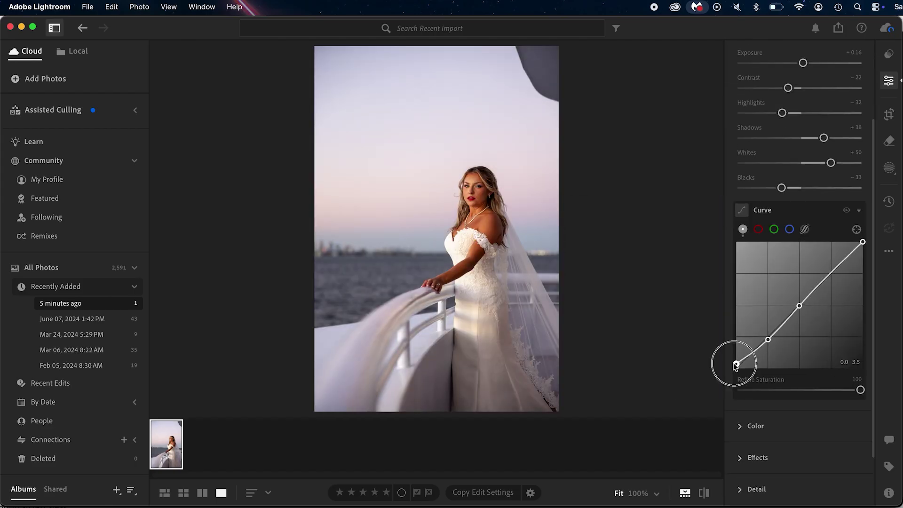
click(833, 208)
- Set the photo's white balance to a temperature of 5,519 and a tint of −3
click(755, 136)
click(754, 169)
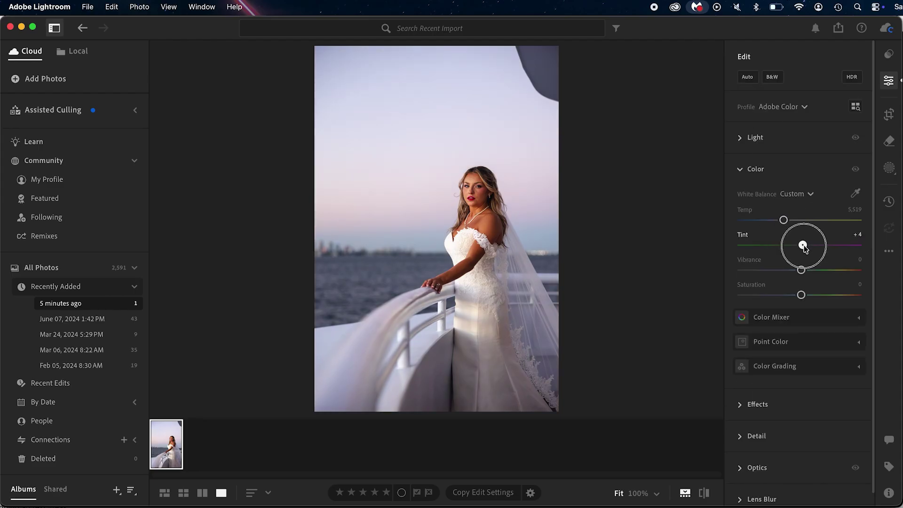
scroll(781, 292, down, 1)
- Set the Color Mixer hue to −9 for orange and −13 for yellow
click(773, 304)
click(776, 266)
click(789, 303)
scroll(789, 302, down, 1)
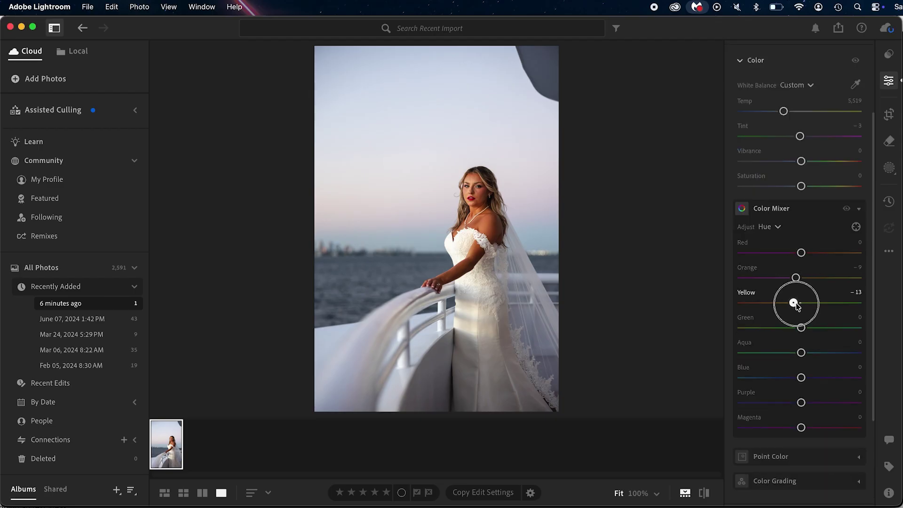
- Set the orange saturation to −16 and switch the Color Mixer to luminance
click(776, 227)
click(791, 273)
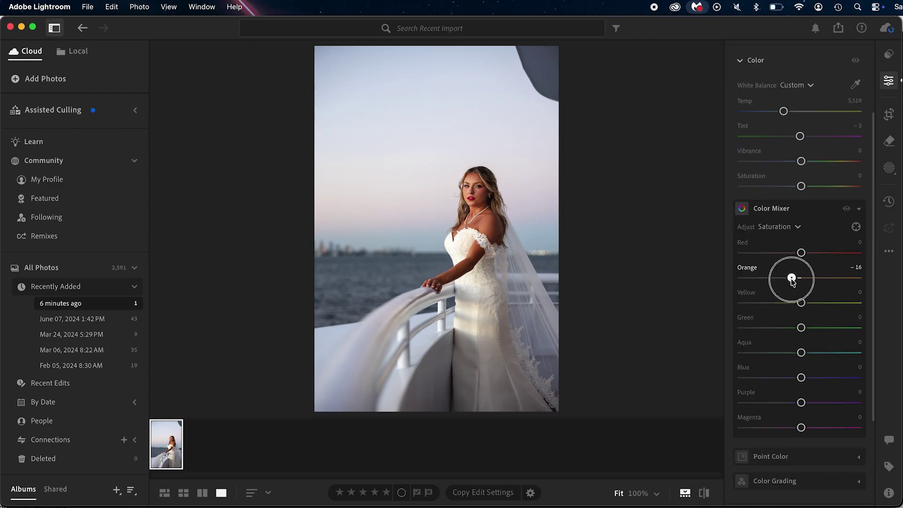
click(776, 227)
click(792, 289)
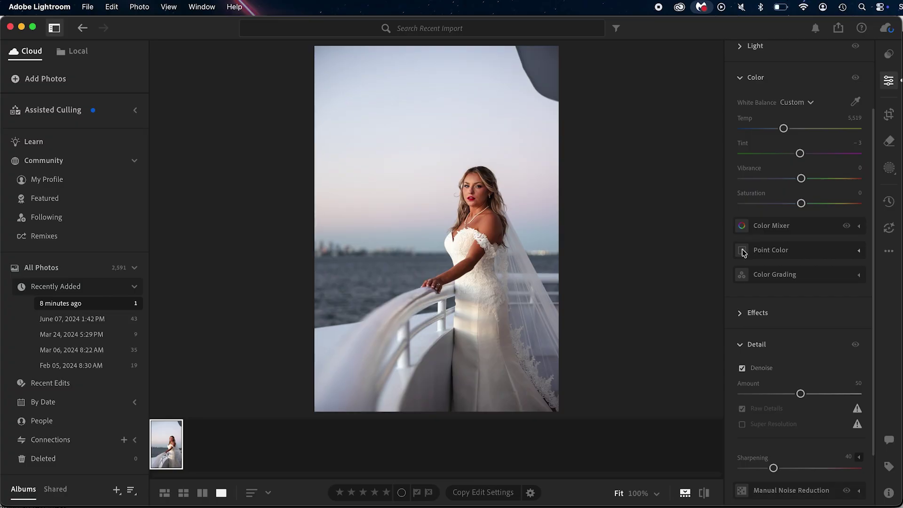
- Set the photo's overall clarity to −15 and compare the edit with the original
click(742, 319)
scroll(771, 324, down, 2)
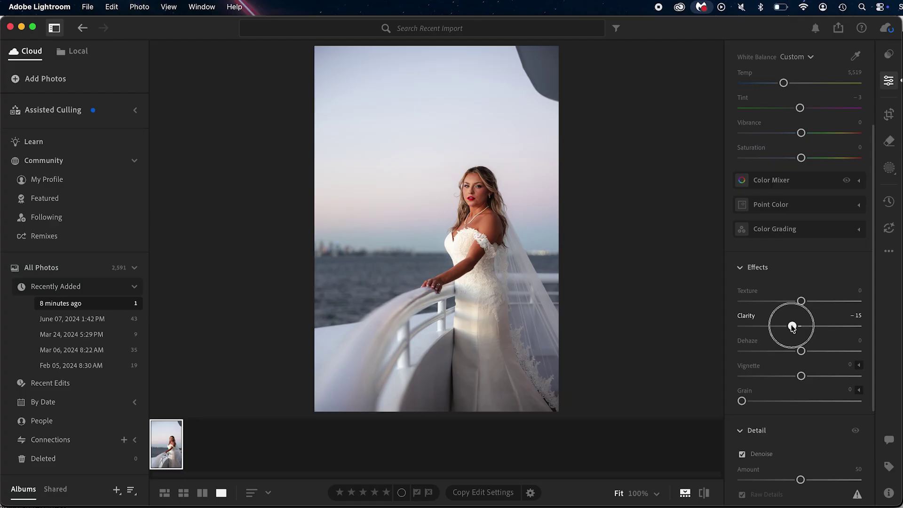
click(740, 267)
key(backslash)
click(742, 300)
click(741, 165)
- Create a subject mask for the bride and set its exposure to +0.20
click(889, 167)
click(761, 76)
drag(801, 202, 803, 202)
click(715, 46)
- Duplicate and invert the subject mask and set the background's exposure to −0.24
right_click(663, 100)
click(736, 146)
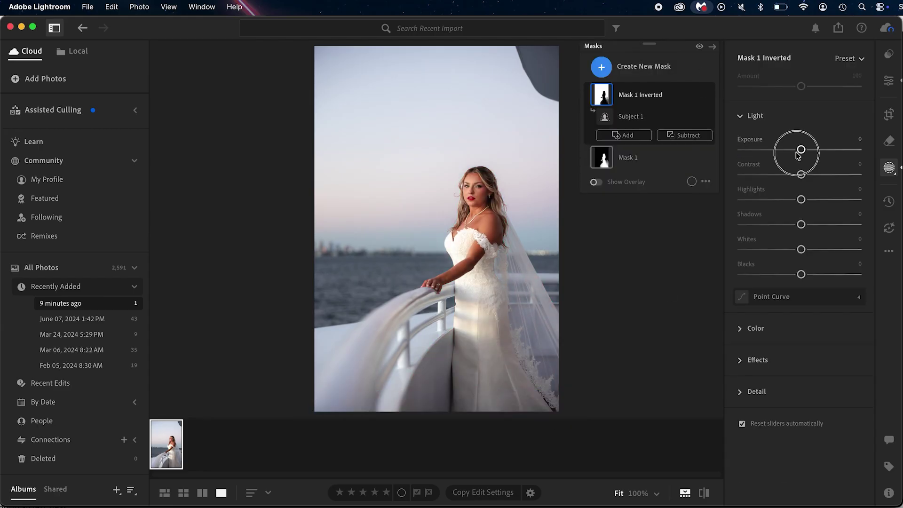
drag(797, 154, 792, 153)
- Set the inverted background mask's temperature to +10
click(741, 360)
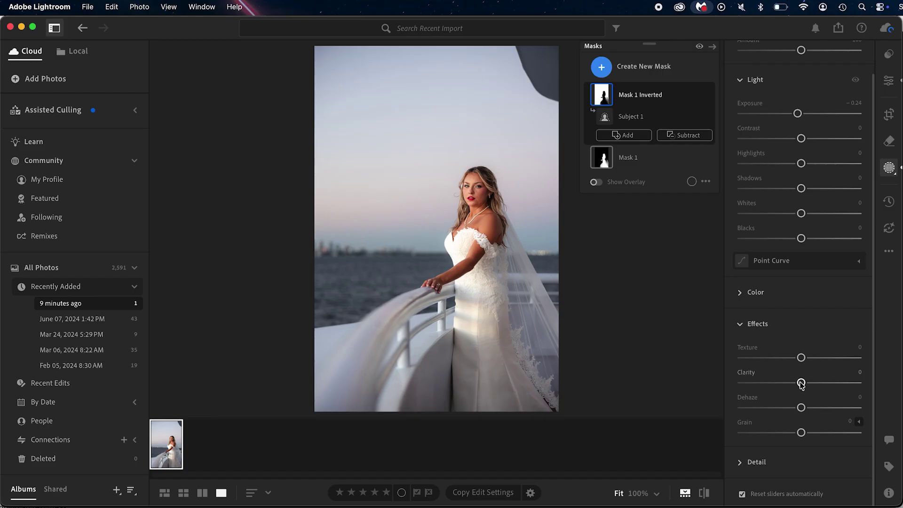
click(740, 323)
click(740, 392)
click(755, 292)
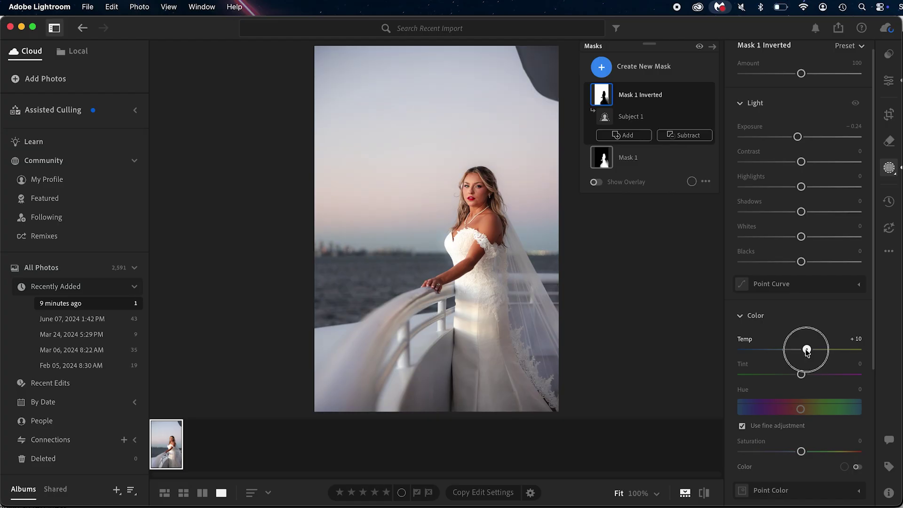
- Raise the sharpness of the bride's subject mask slightly and set its clarity to +3
click(612, 158)
scroll(750, 409, down, 3)
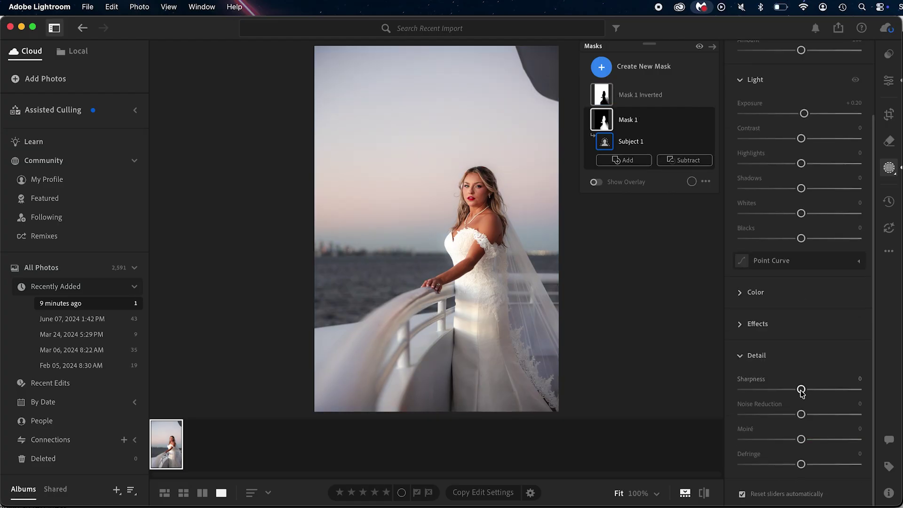
mouse_move(801, 390)
mouse_down()
mouse_move(809, 390)
mouse_move(792, 389)
mouse_move(803, 383)
mouse_up()
click(677, 96)
click(628, 157)
click(757, 323)
scroll(804, 380, up, 3)
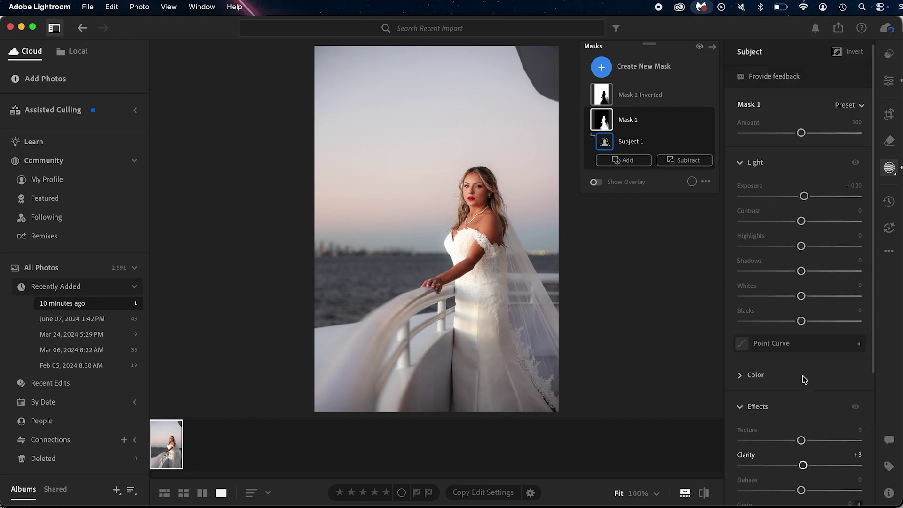
- Draw a large radial gradient mask and position it over the sky and water on the photo's left side
click(607, 67)
click(646, 265)
drag(390, 213, 541, 348)
mouse_move(395, 281)
mouse_down()
mouse_move(345, 263)
mouse_move(351, 236)
mouse_up()
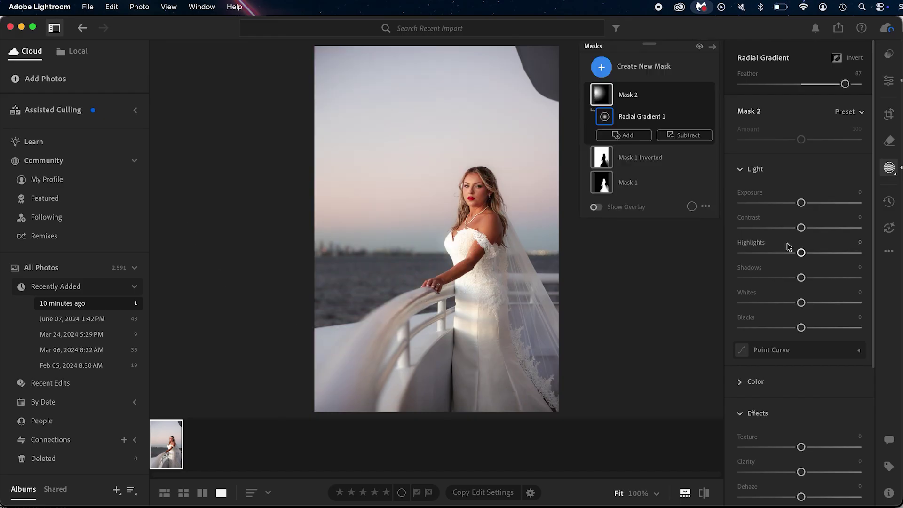
- Set the radial gradient's exposure to +0.32, temperature to +6, and both clarity and dehaze to −10
drag(801, 203, 805, 203)
scroll(743, 367, down, 2)
click(752, 314)
drag(801, 348, 795, 377)
scroll(794, 375, down, 5)
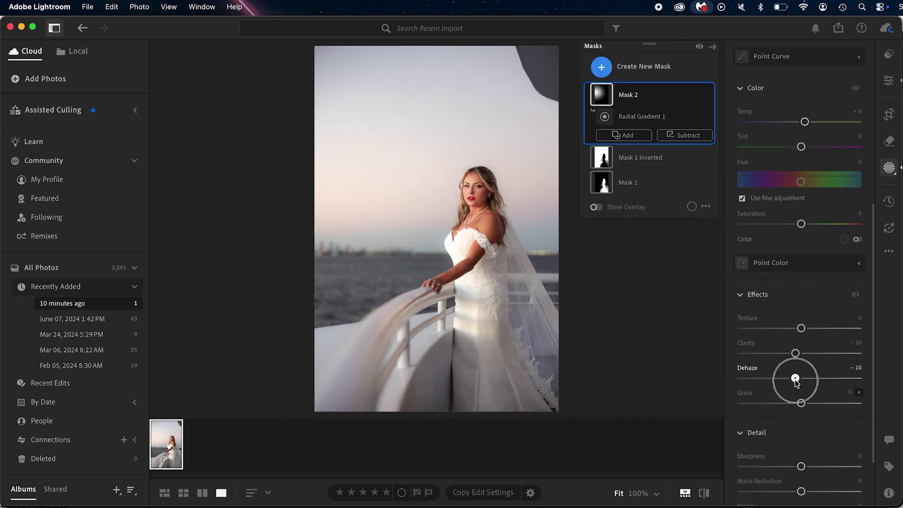
- Add a slanted linear gradient mask over the lower part of the photo and set its exposure to −0.12
click(601, 66)
click(633, 252)
drag(498, 405, 468, 326)
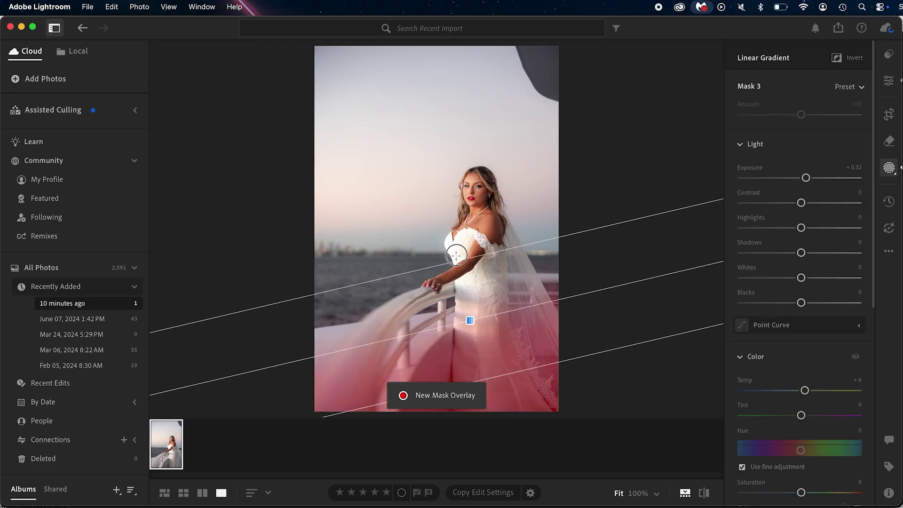
drag(801, 177, 800, 178)
- Create a Person 1 mask covering facial skin and body skin, and apply a preset to it
click(601, 67)
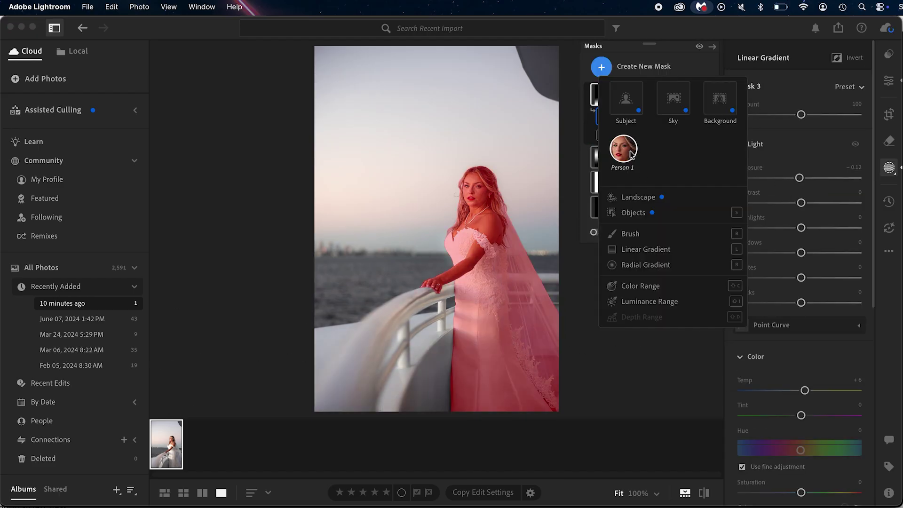
click(627, 151)
click(762, 150)
click(762, 167)
click(850, 352)
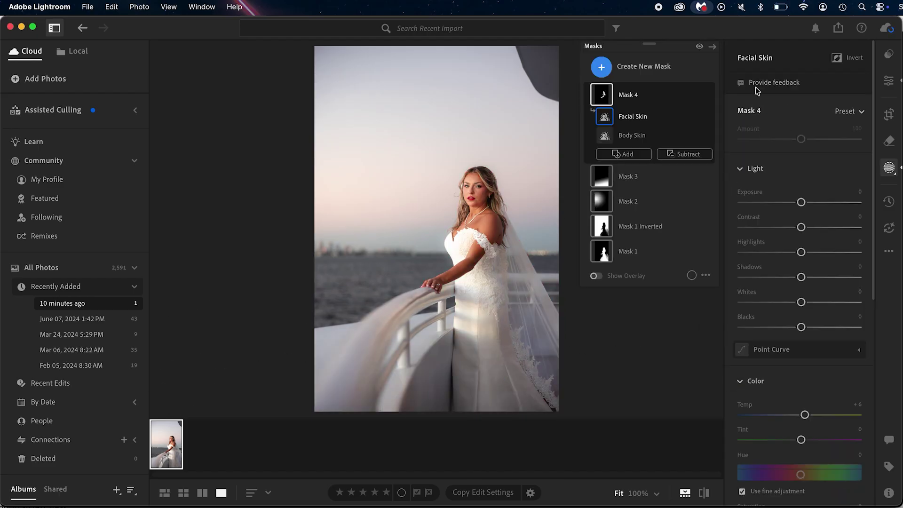
click(851, 111)
key(Escape)
click(688, 154)
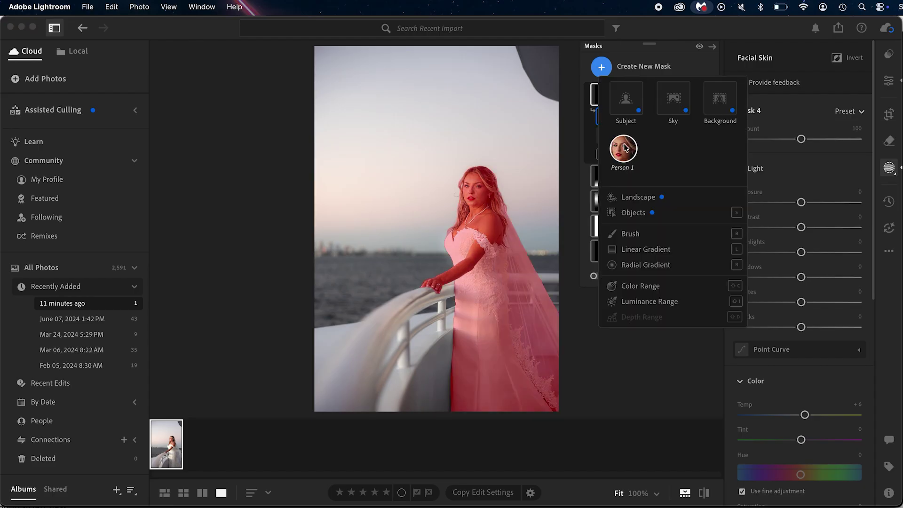
- Create a teeth mask for Person 1 and apply a preset that sets its exposure to +0.40
click(620, 148)
click(859, 330)
click(851, 111)
click(844, 230)
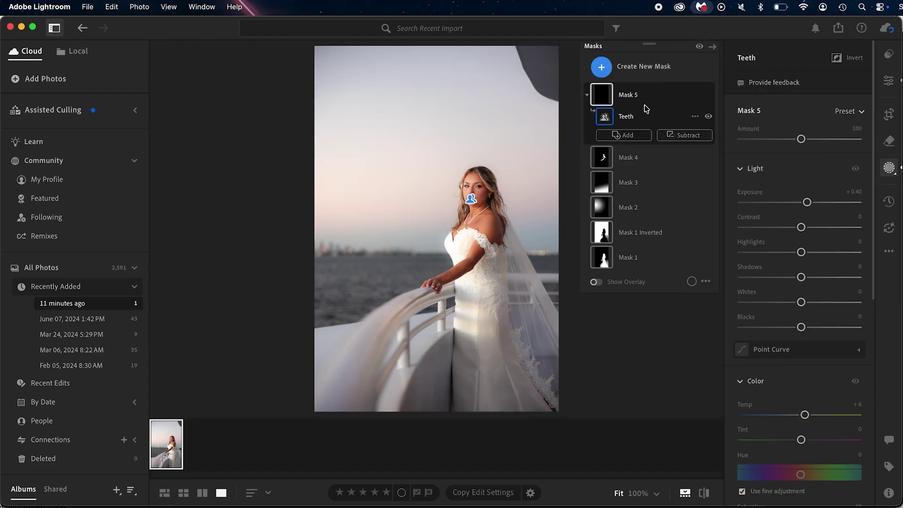
- Create an eye mask for Person 1 with a preset applied, and compare the edited photo with the original
click(644, 66)
click(627, 150)
click(742, 220)
click(851, 329)
click(846, 111)
click(853, 207)
key(e)
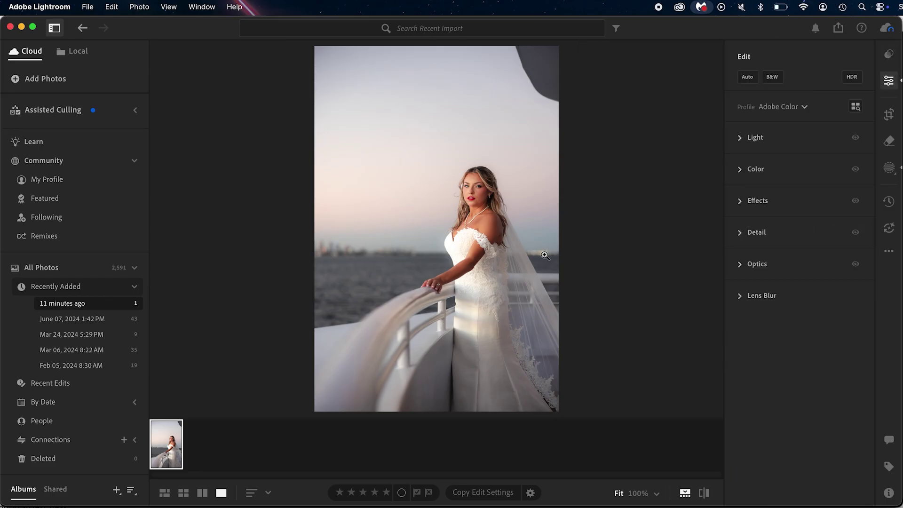
key(backslash)
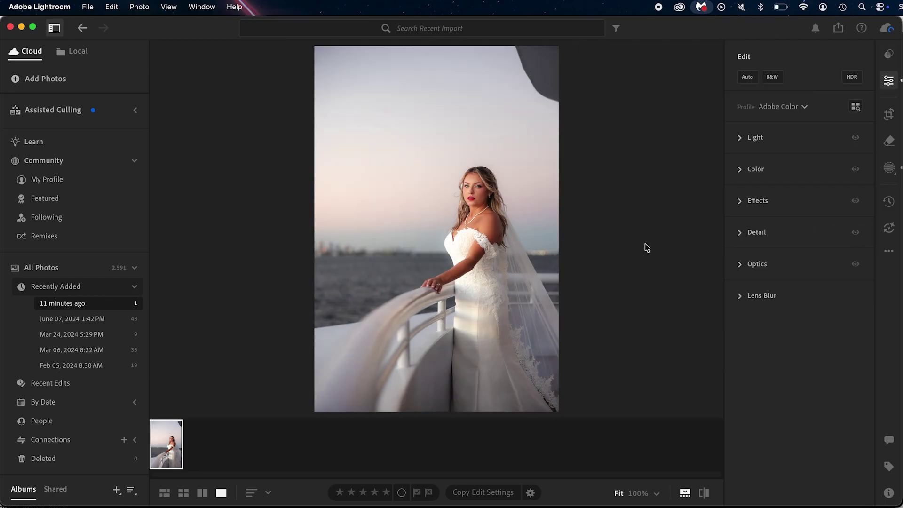